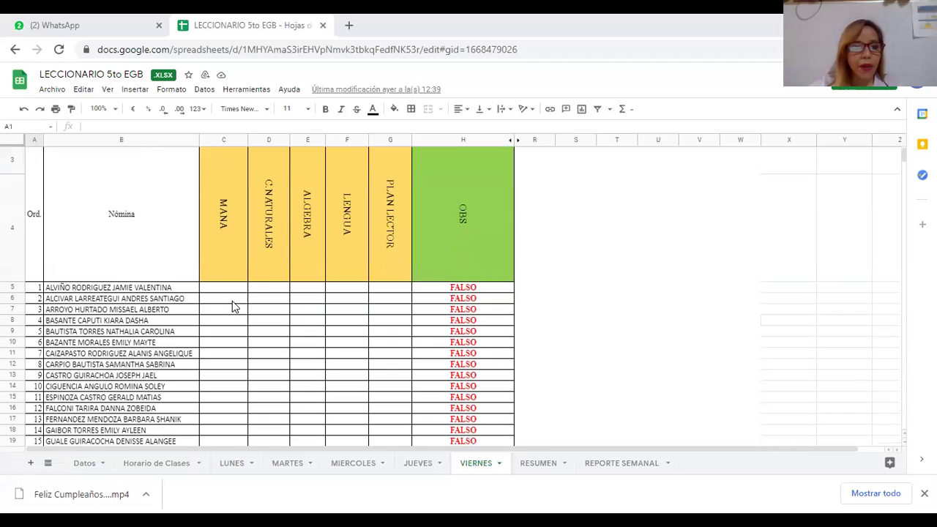
Enter A in the MANA column for students 1 to 4 on the VIERNES sheet (C5:C8)
scroll(231, 304, down, 3)
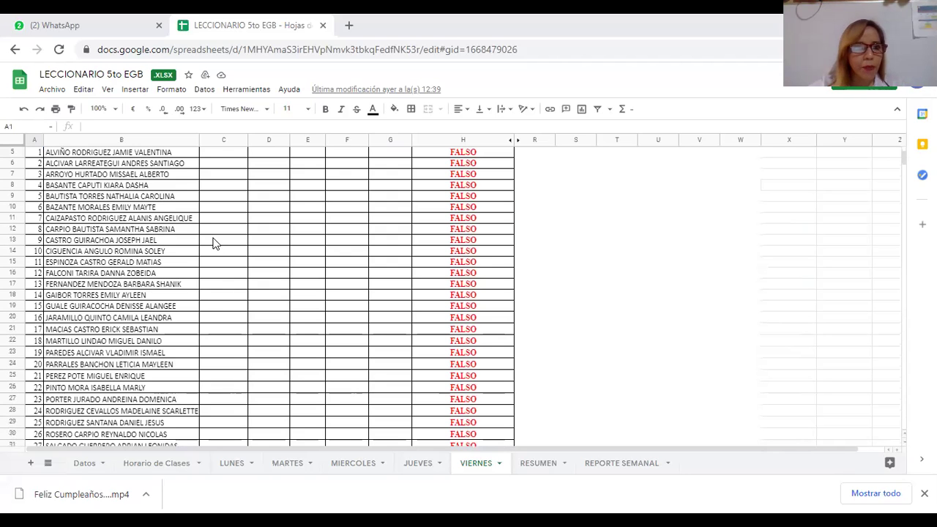
click(226, 154)
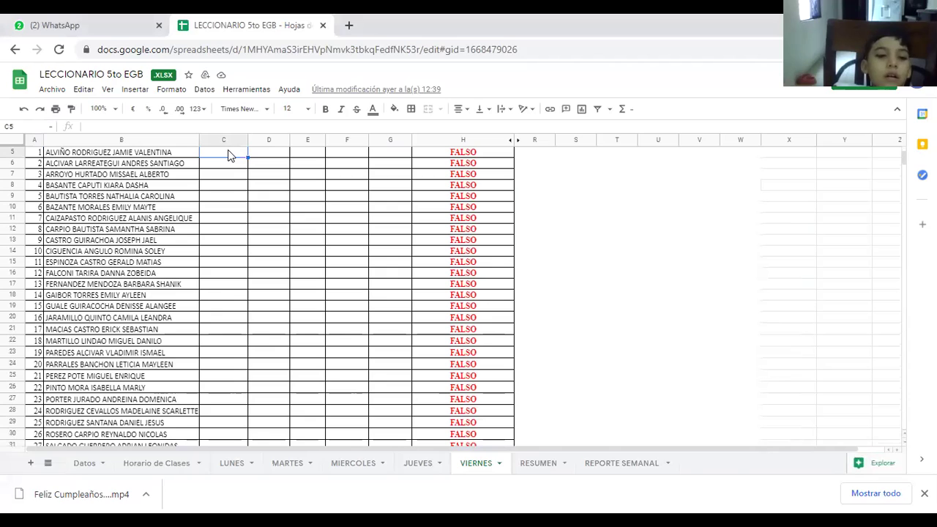
text(A)
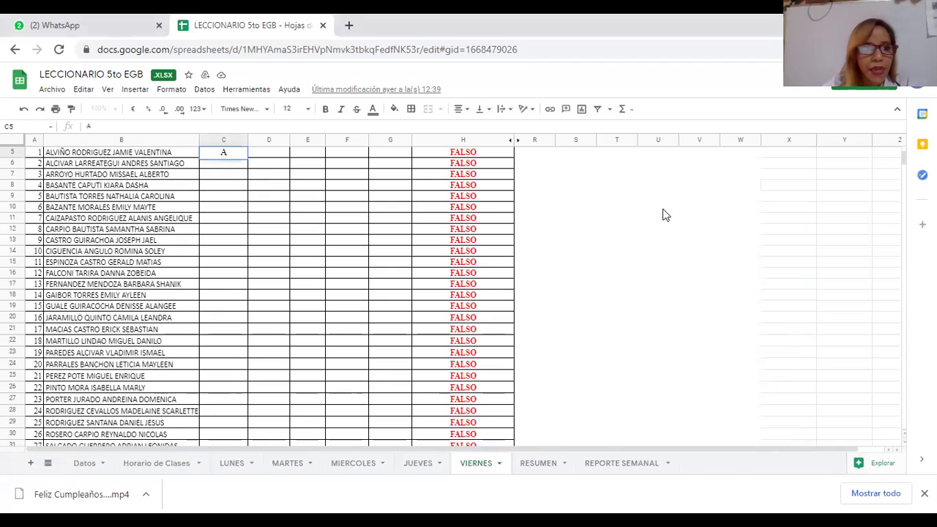
key(Return)
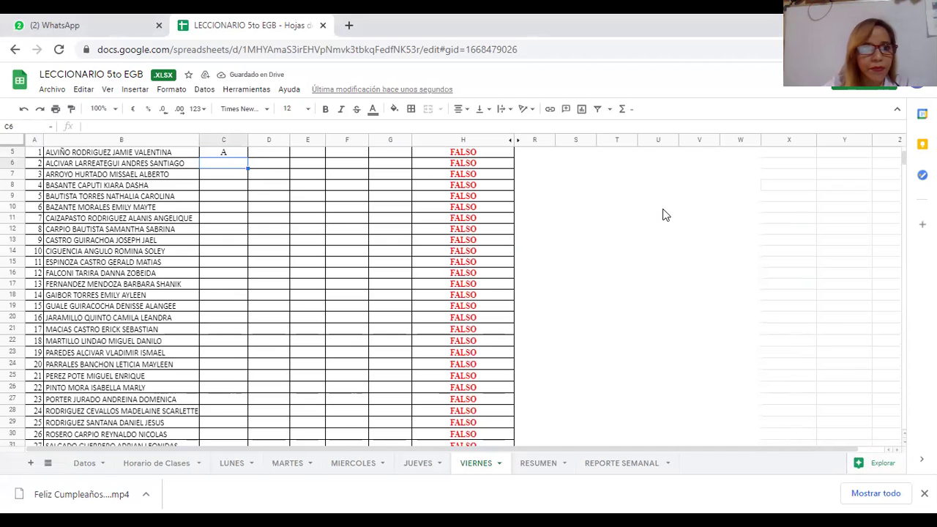
text(A)
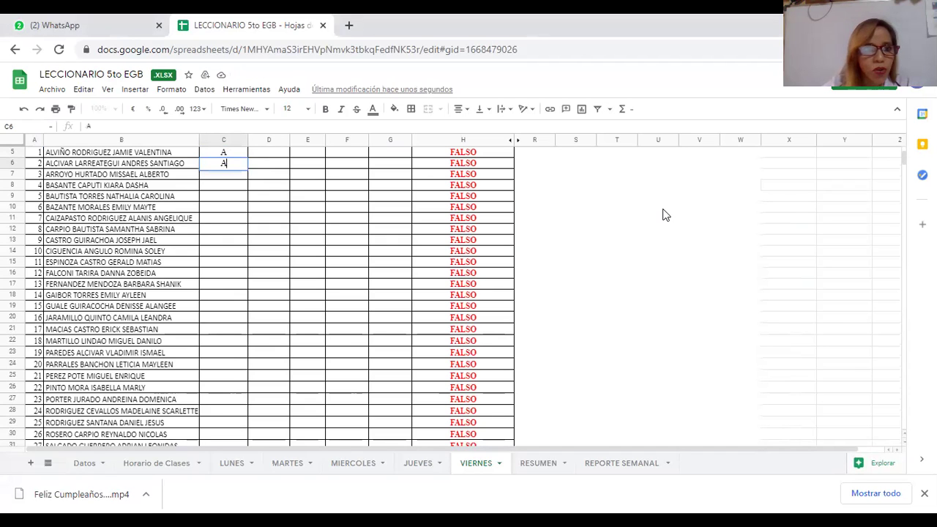
key(Return)
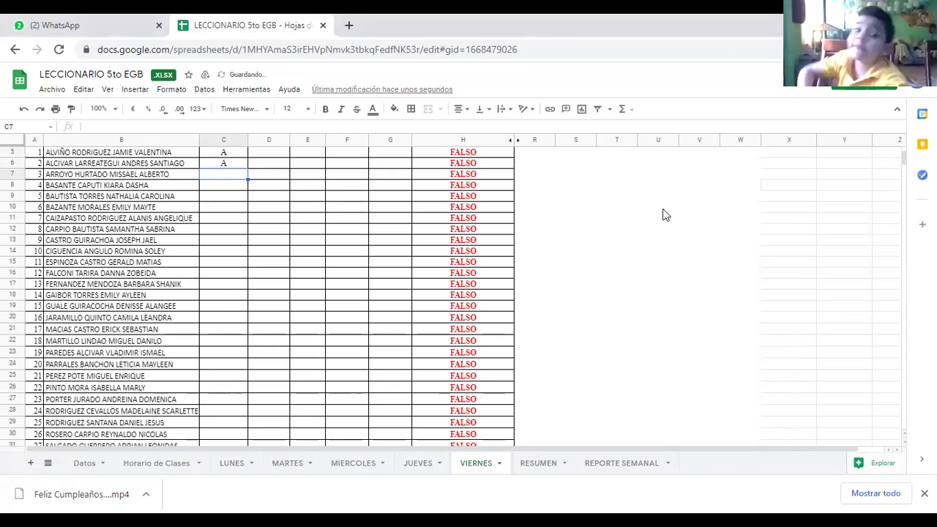
text(A)
key(Return)
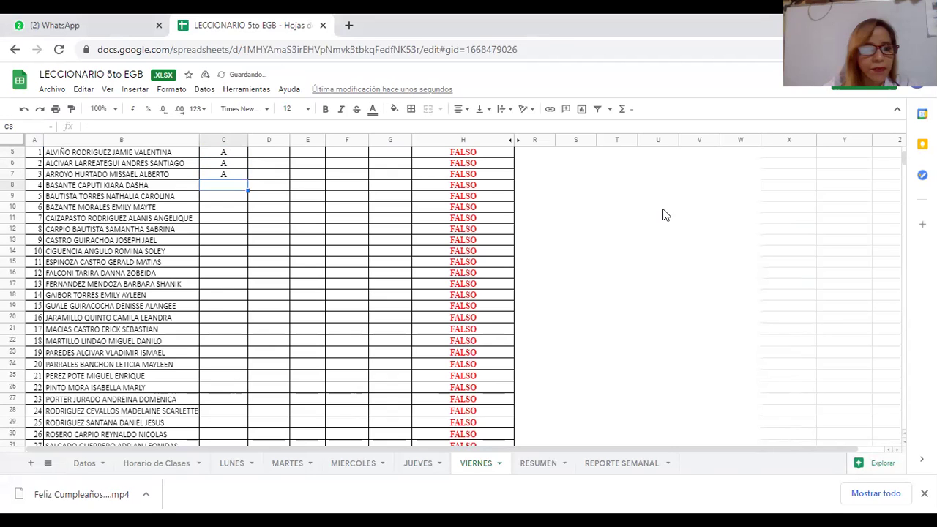
text(A)
key(Return)
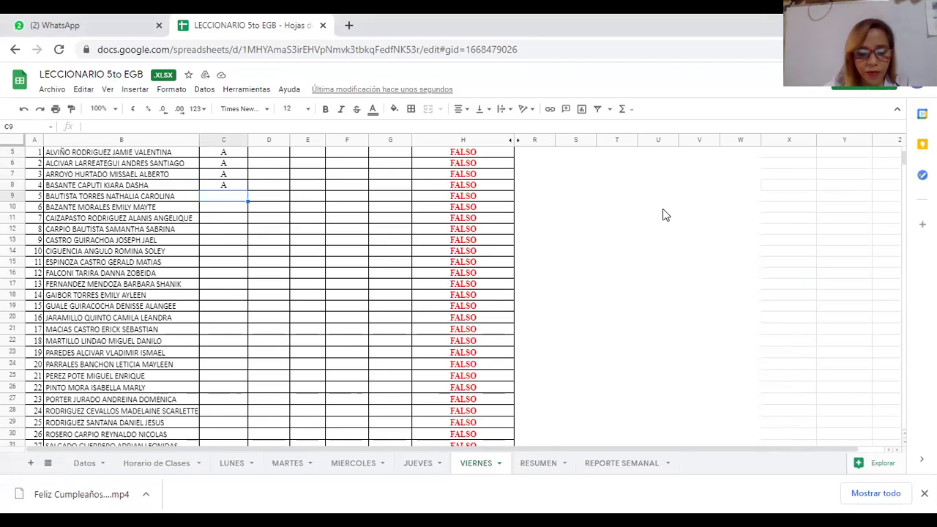
In the MANA column, enter F for student 5 (C9) and A for students 6 to 9 (C10:C13)
text(F)
key(Return)
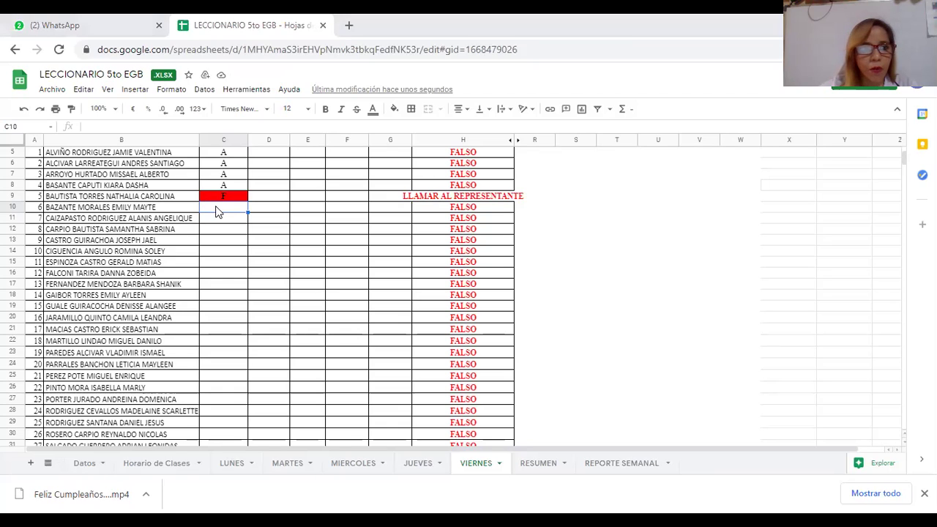
text(A)
key(Return)
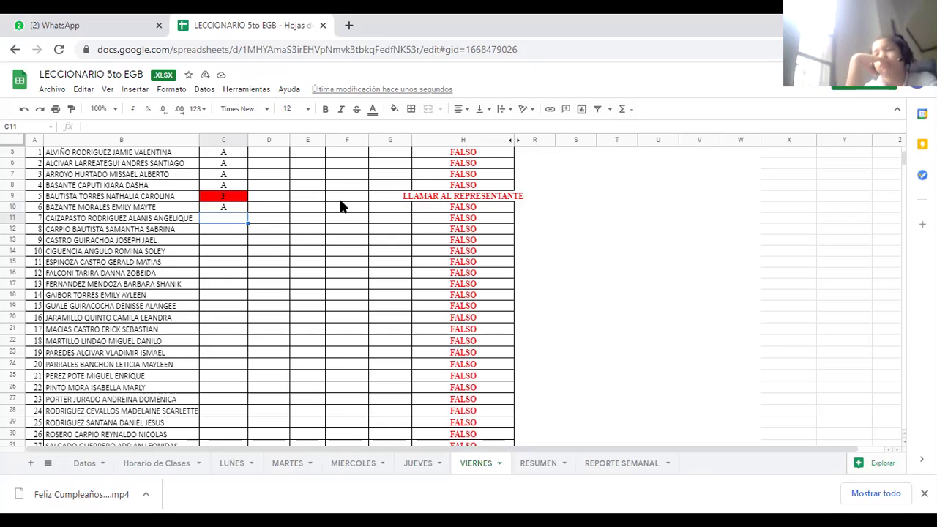
text(A)
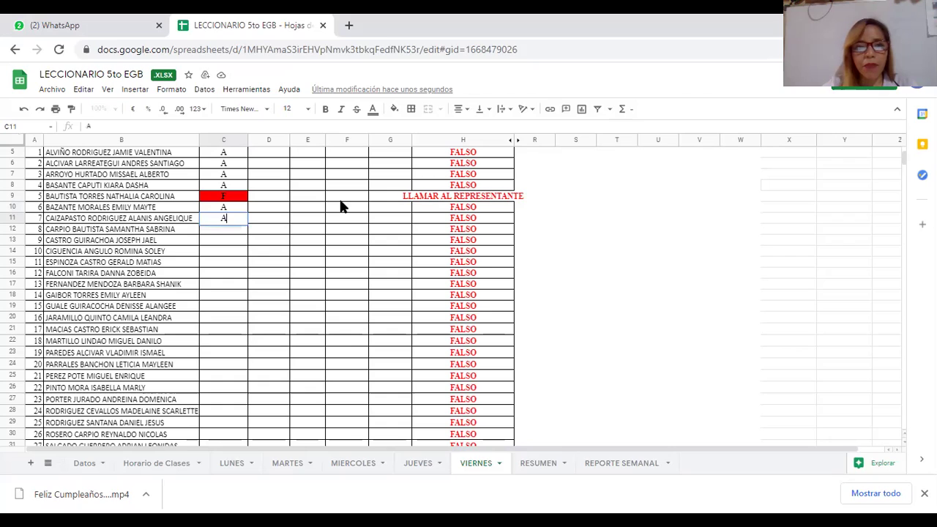
key(Return)
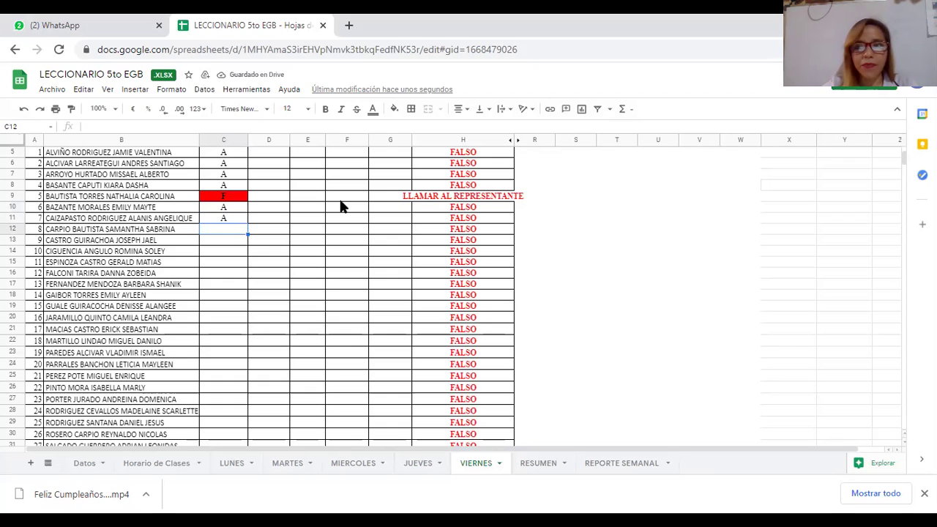
text(A)
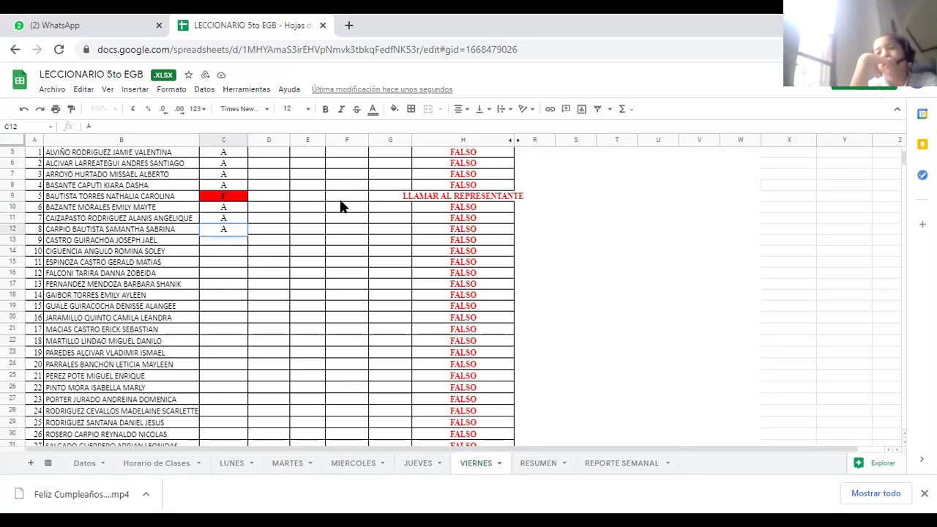
key(Return)
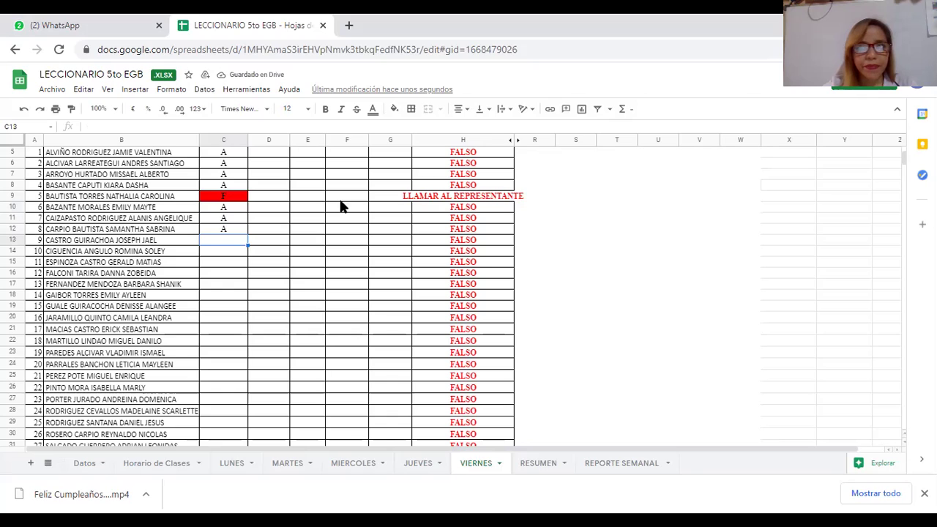
text(A)
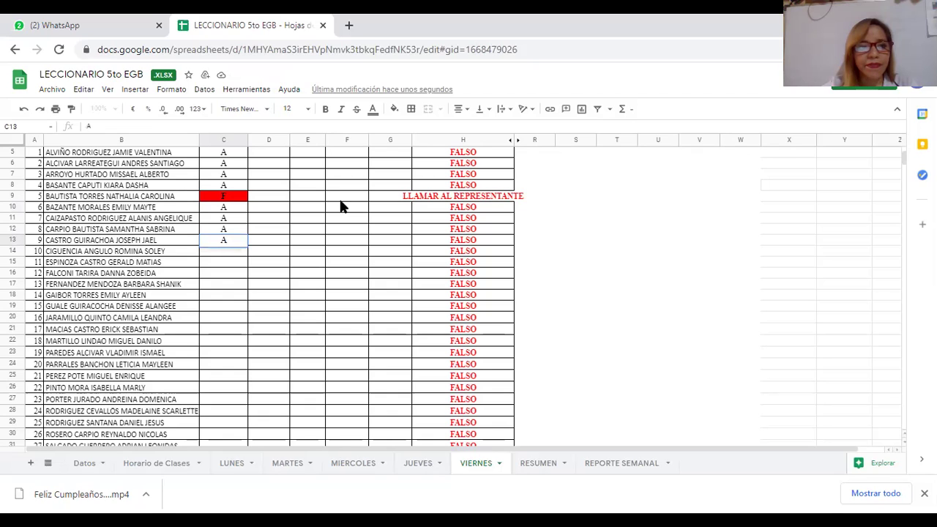
key(Return)
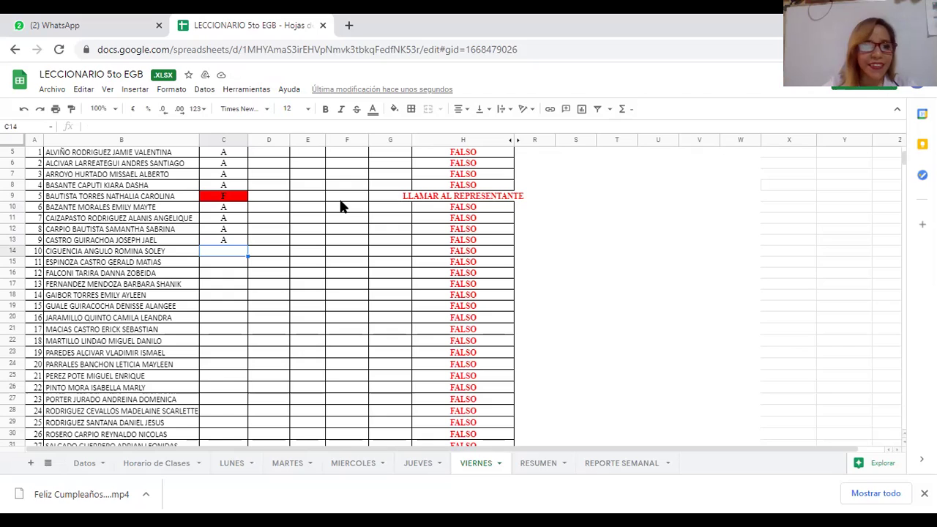
Enter A in the MANA column for students 10 to 14 (C14:C18)
key(Down)
key(Up)
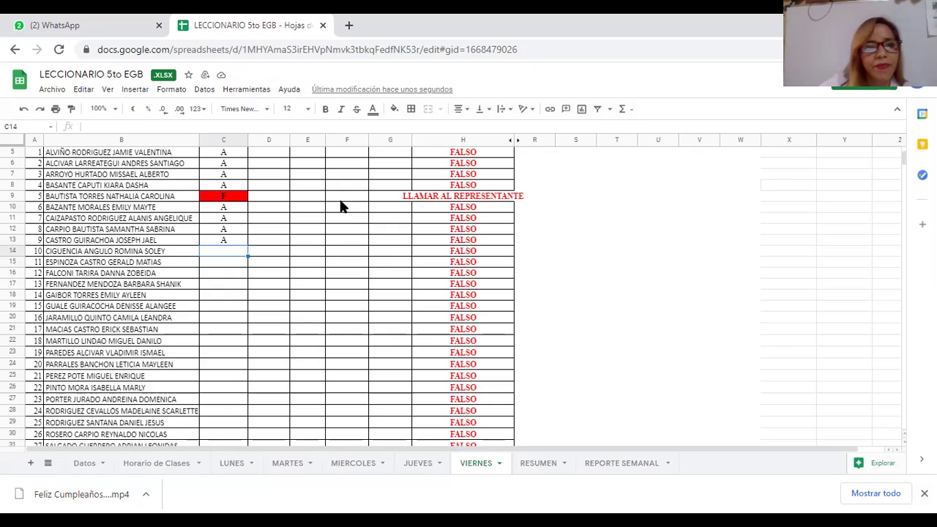
text(A)
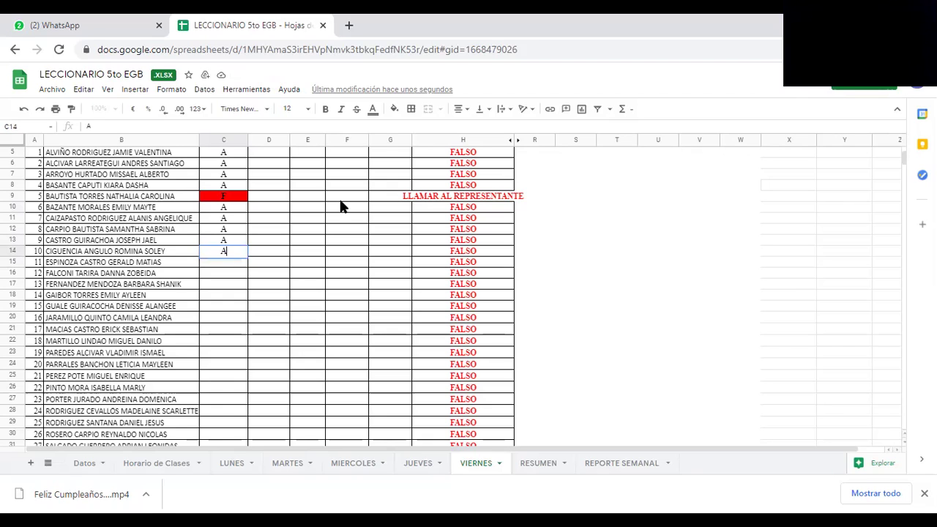
key(Return)
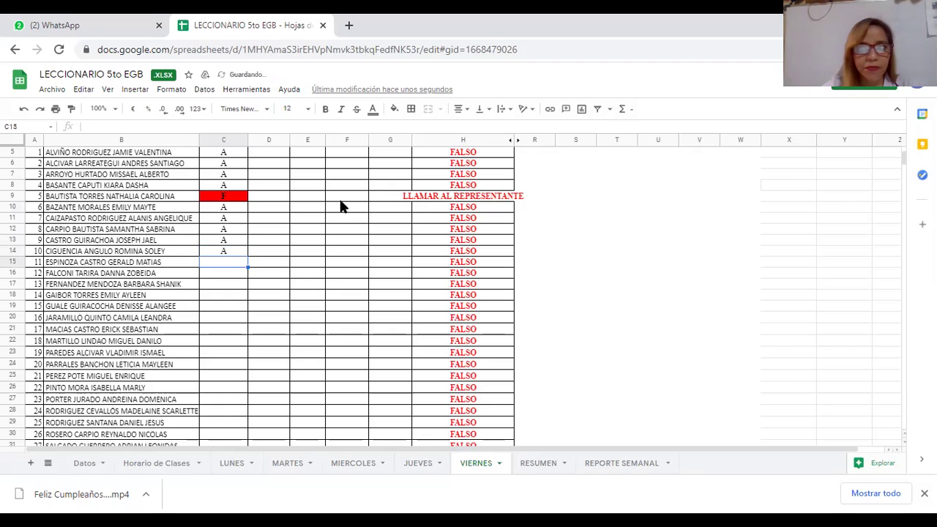
text(A)
key(Return)
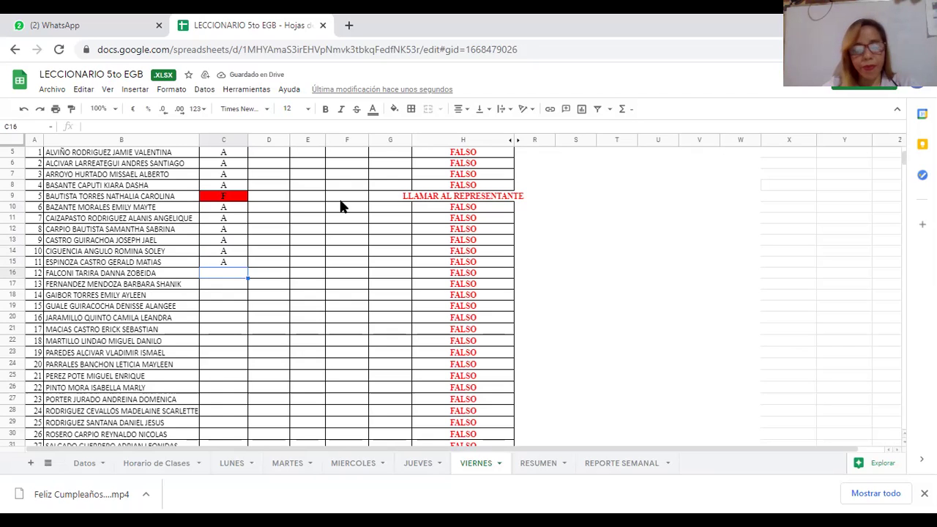
text(A)
key(Return)
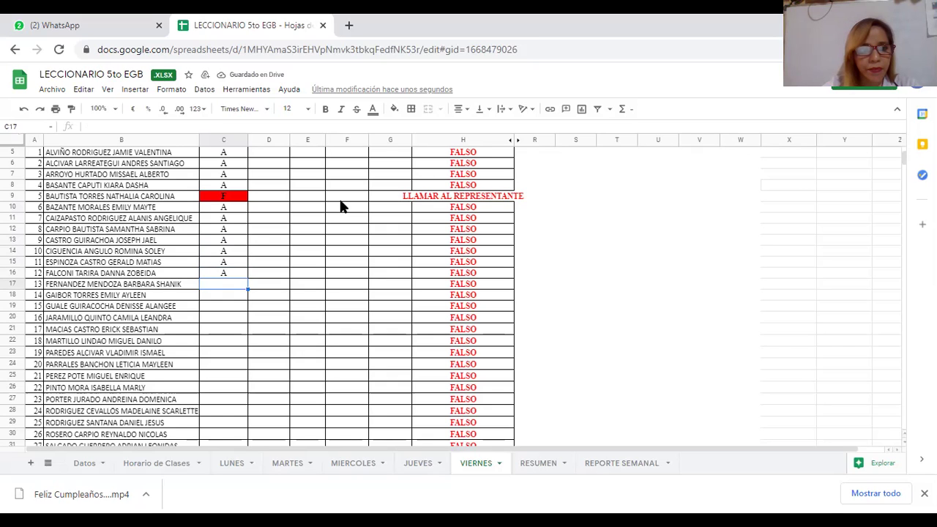
text(A)
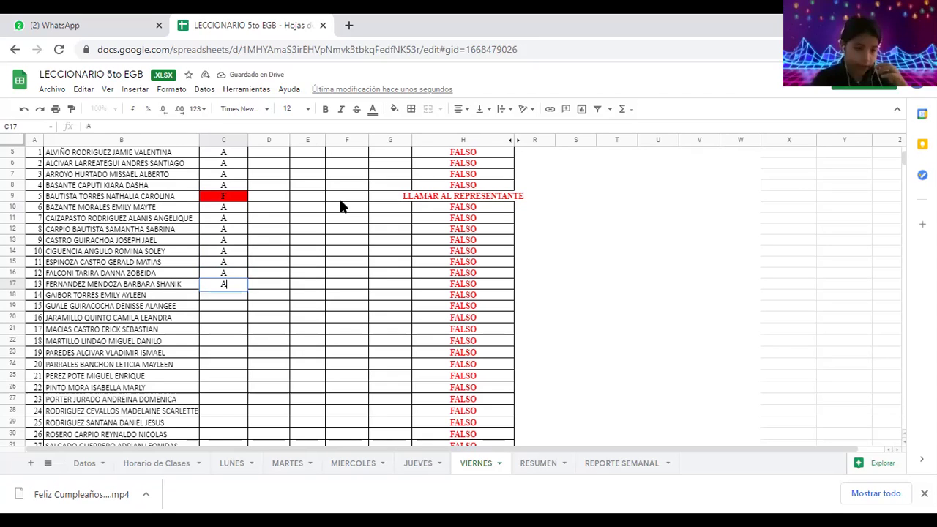
key(Return)
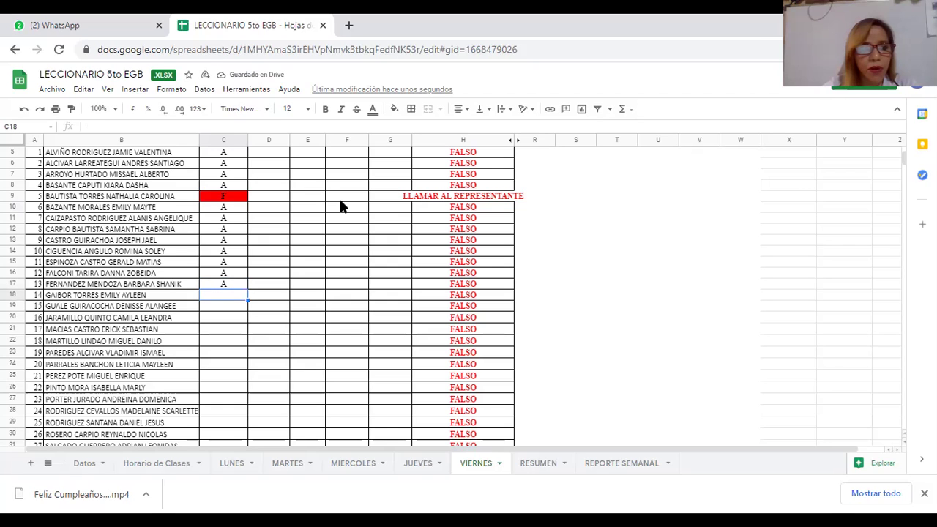
text(A)
key(Return)
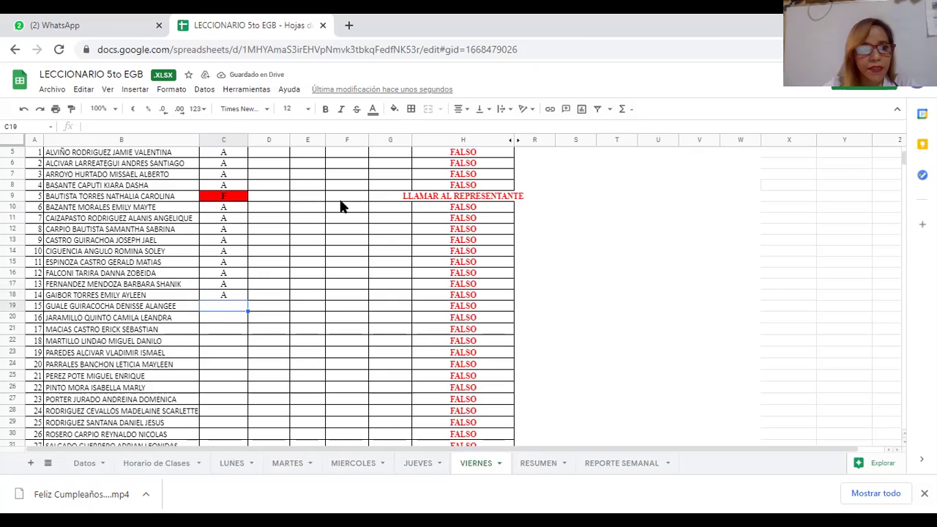
Enter A in the MANA column for students 15 to 19 (C19:C23)
text(A)
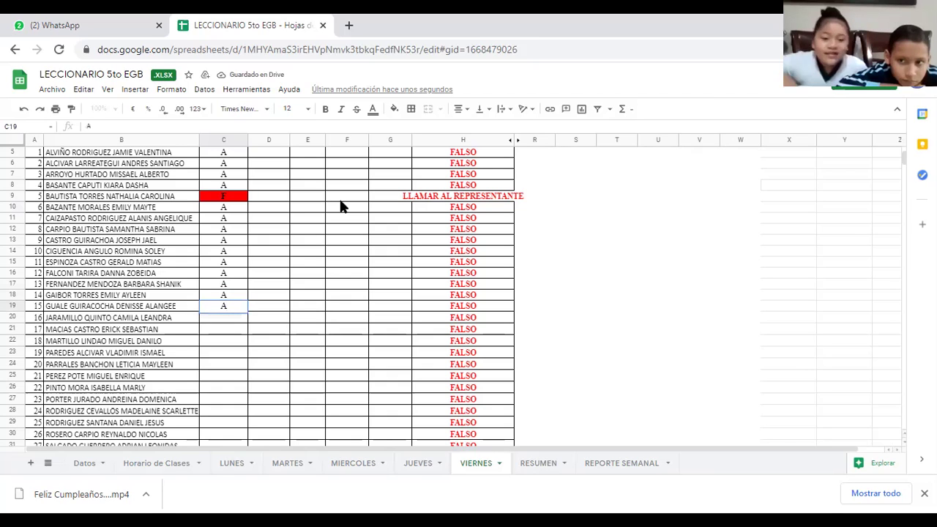
key(Return)
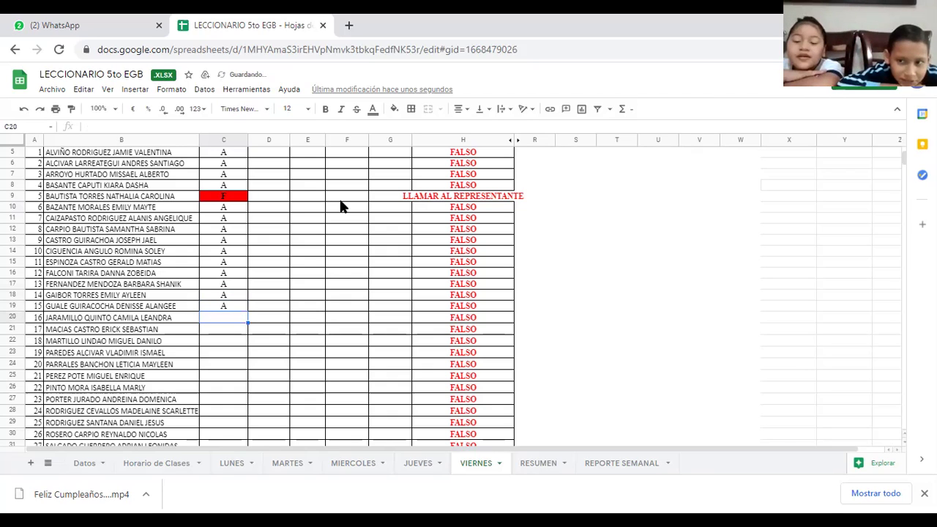
text(A)
key(Return)
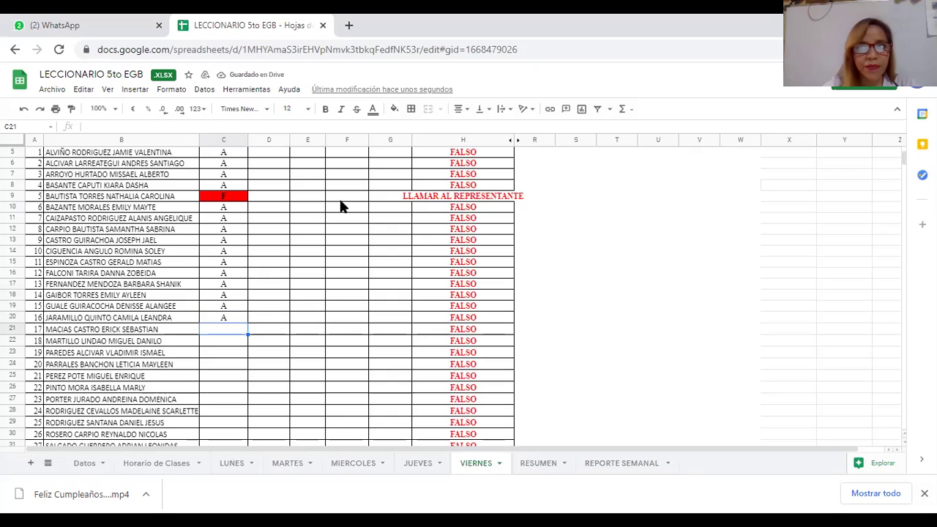
text(A)
key(Return)
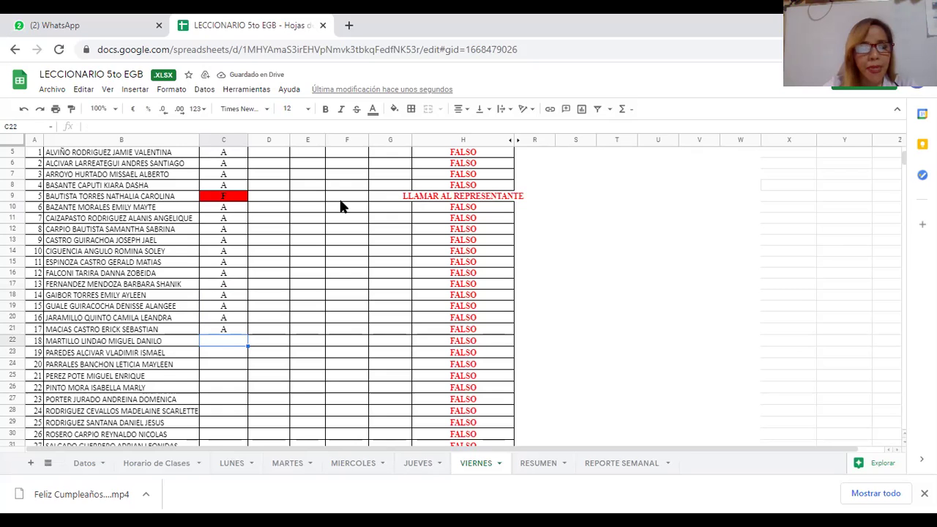
text(A)
key(Return)
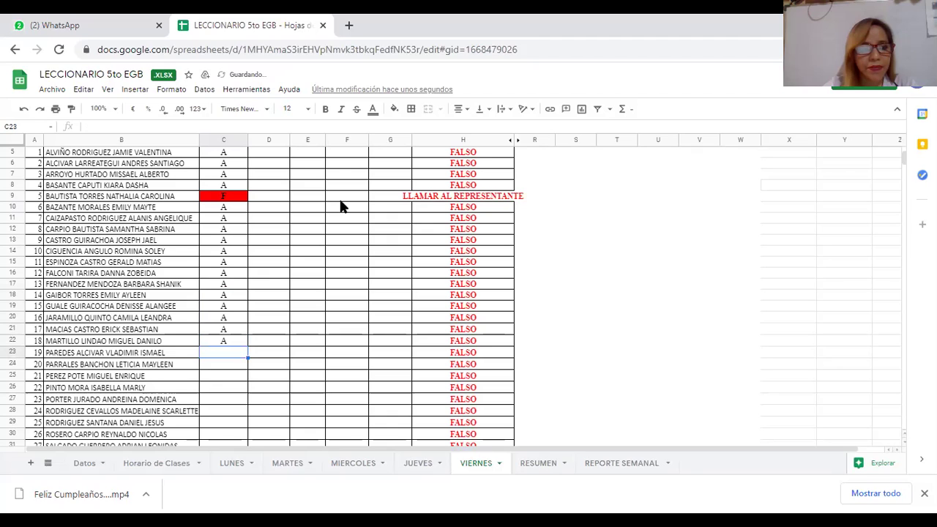
text(A)
key(Return)
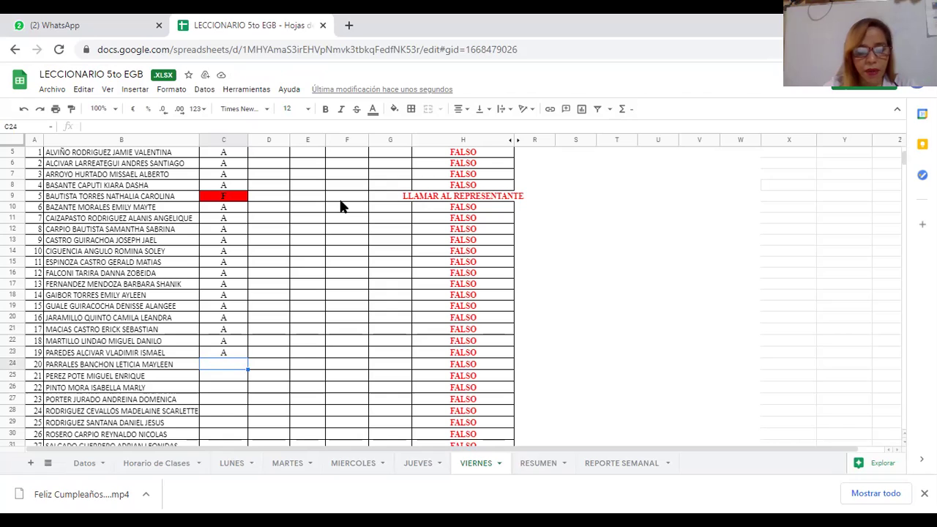
In the MANA column, enter F for student 20 (C24) and A for students 21 and 22 (C25:C26)
text(F)
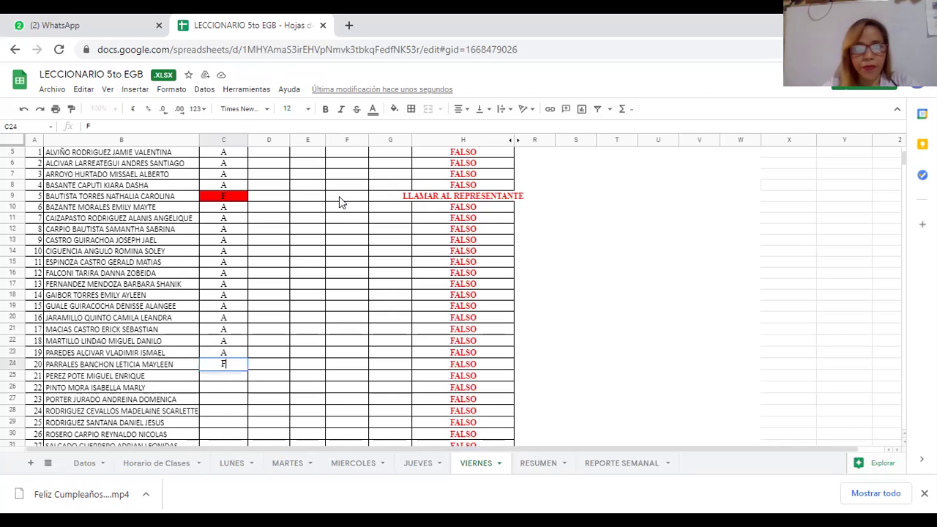
key(Return)
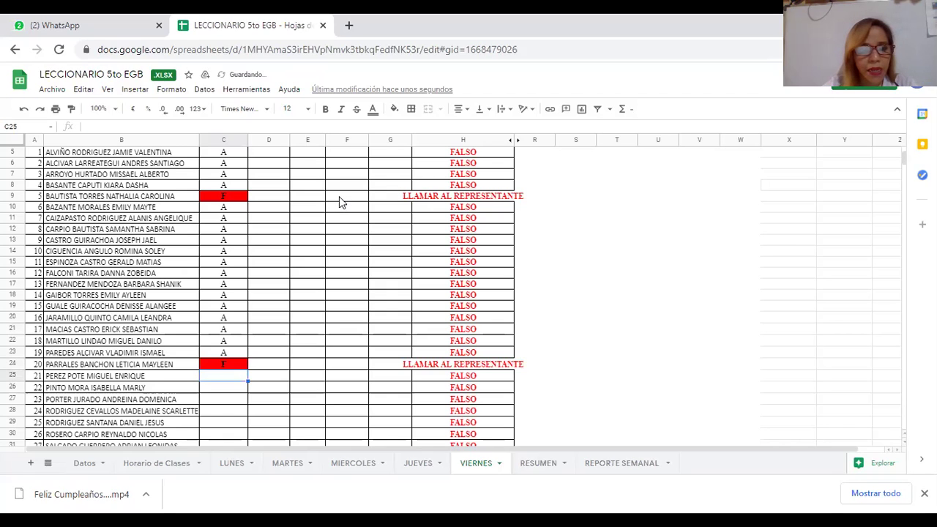
text(A)
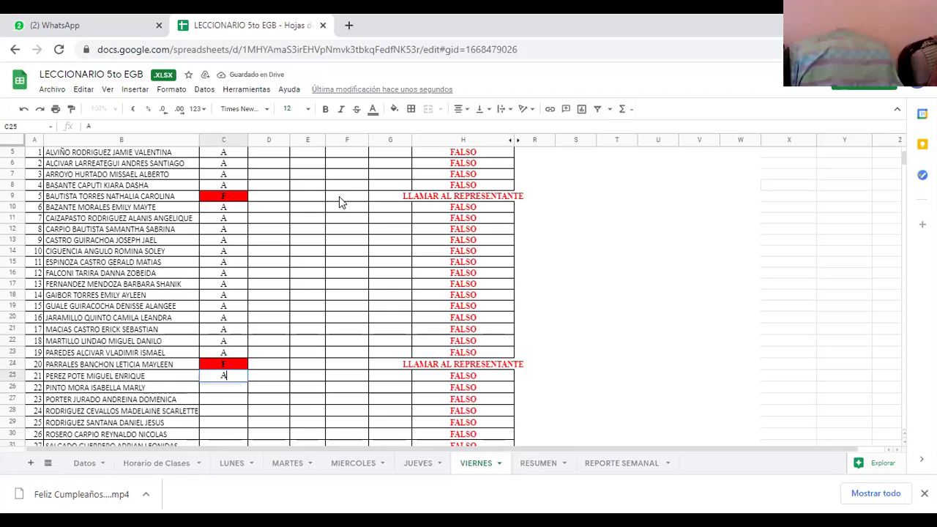
key(Return)
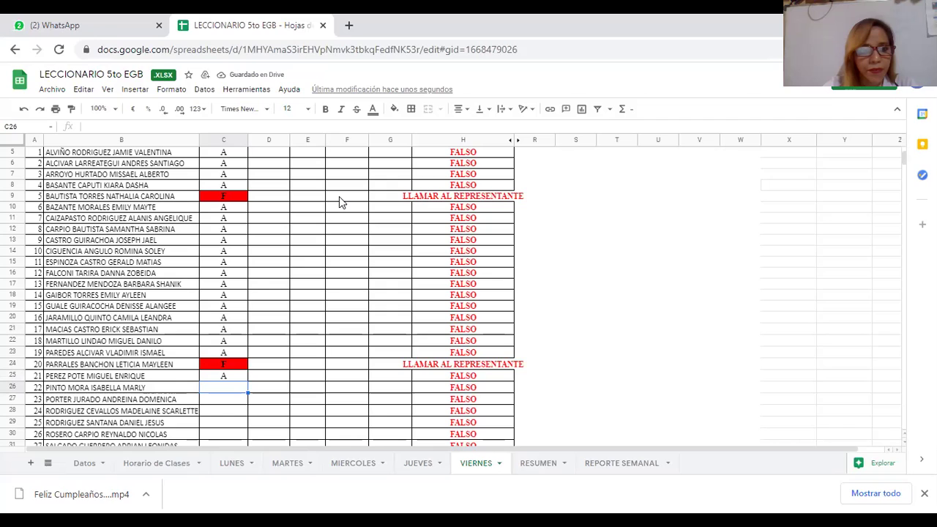
text(A)
key(Return)
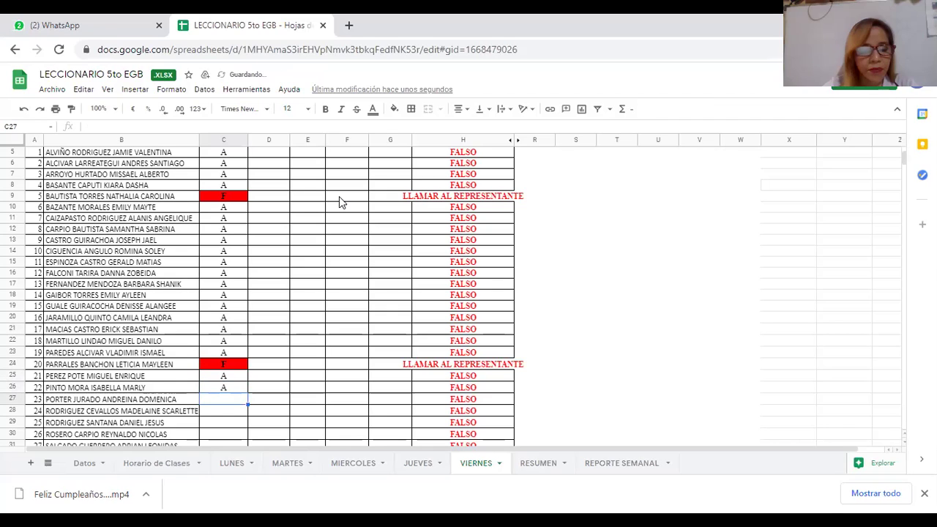
Enter A in the MANA column for students 23 to 26 (C27:C30)
text(A)
key(Return)
text(A)
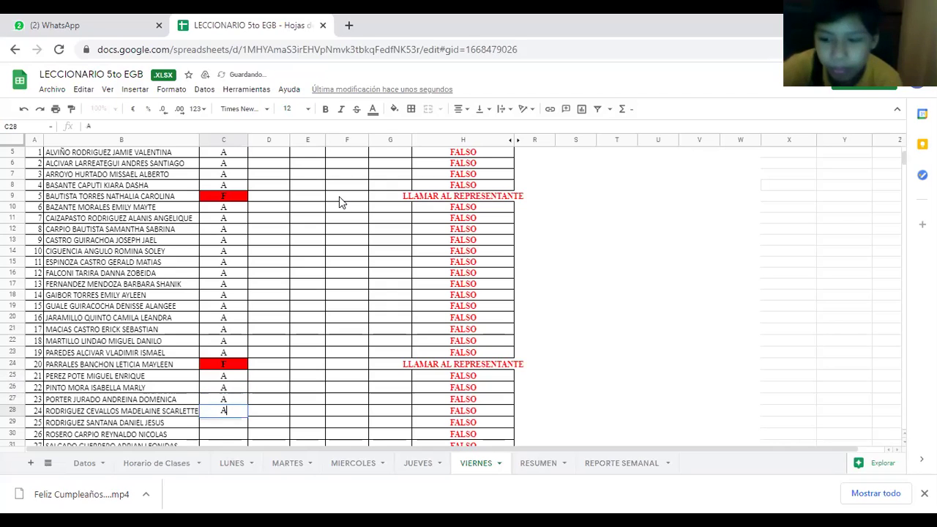
key(Return)
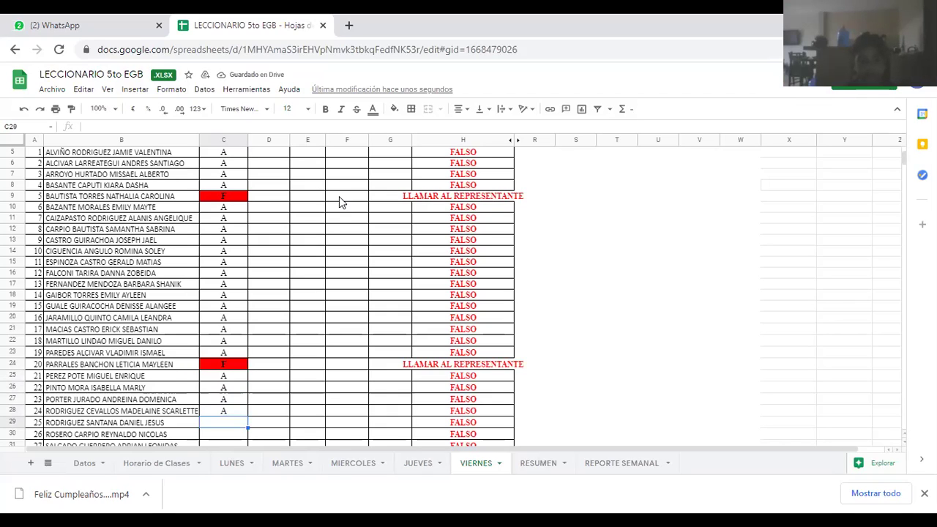
text(A)
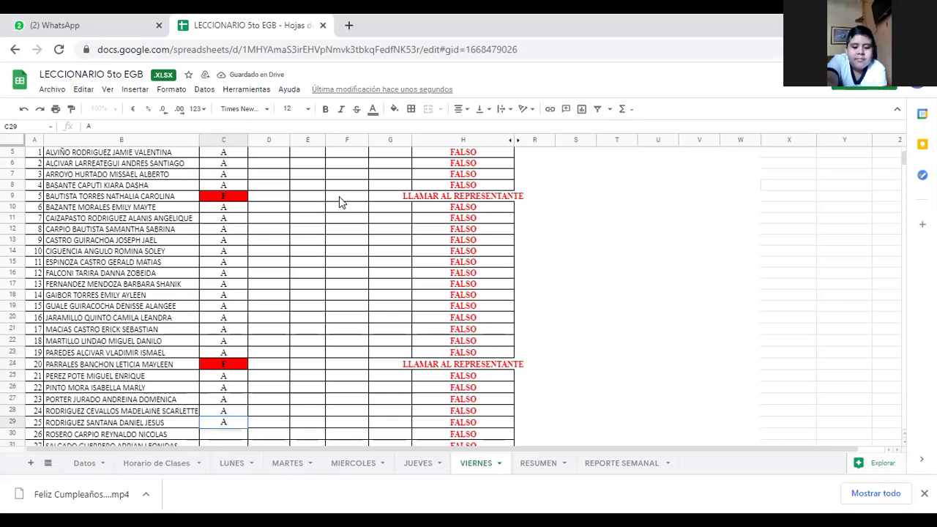
key(Return)
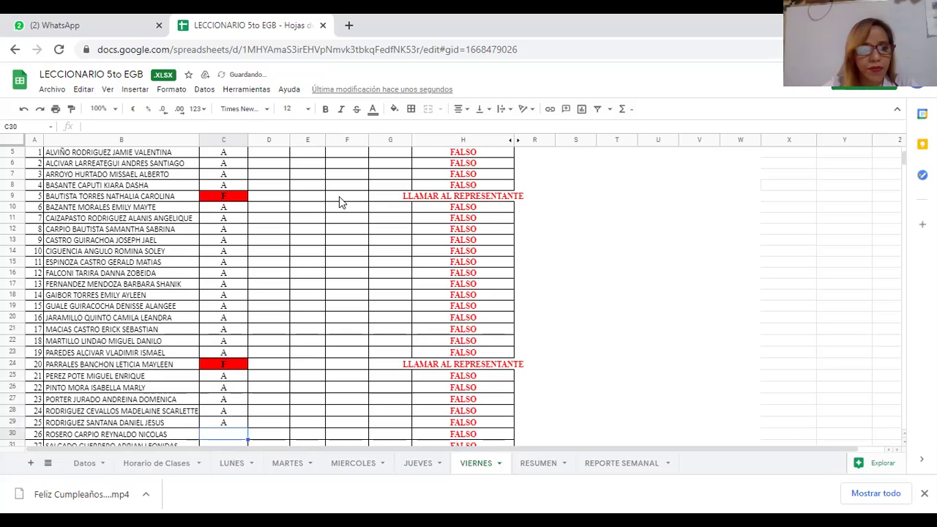
text(A)
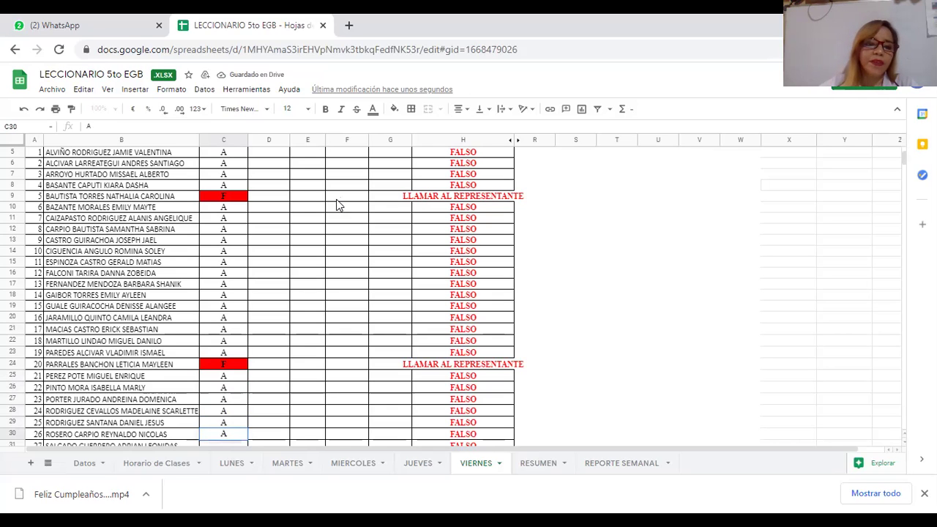
scroll(339, 184, down, 3)
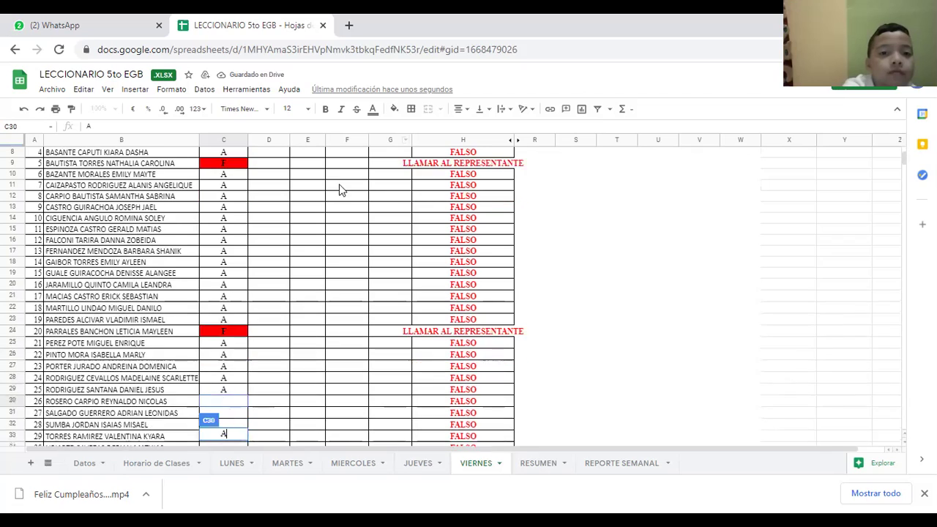
scroll(297, 211, down, 2)
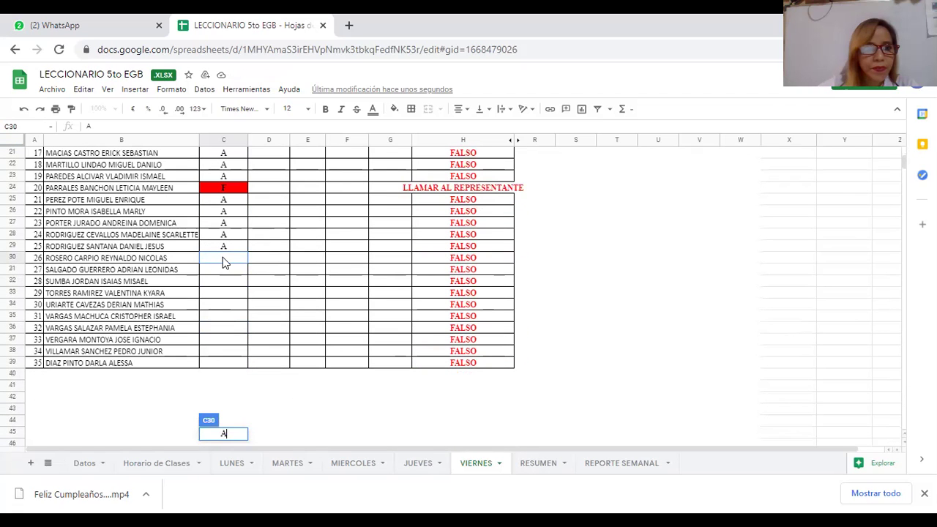
key(Return)
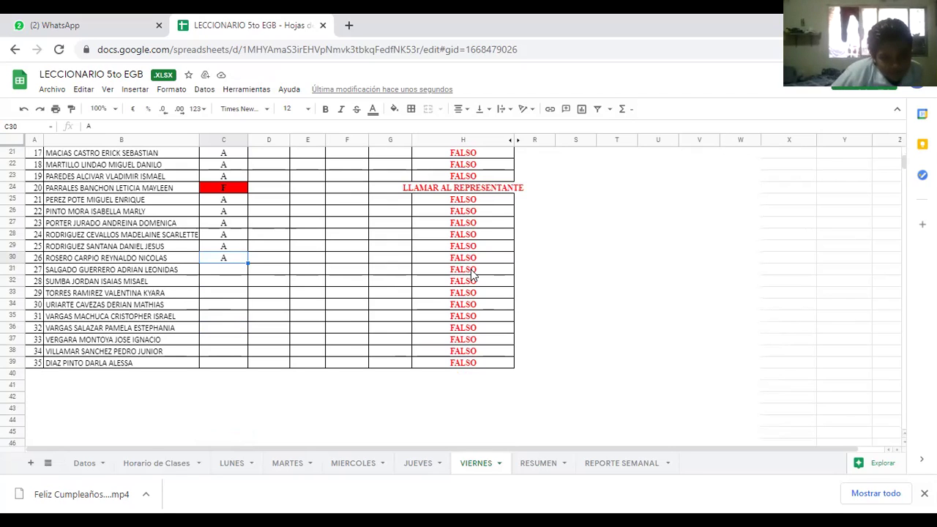
Enter A in the MANA column for students 27 to 29 (C31:C33)
key(Down)
text(A)
key(Return)
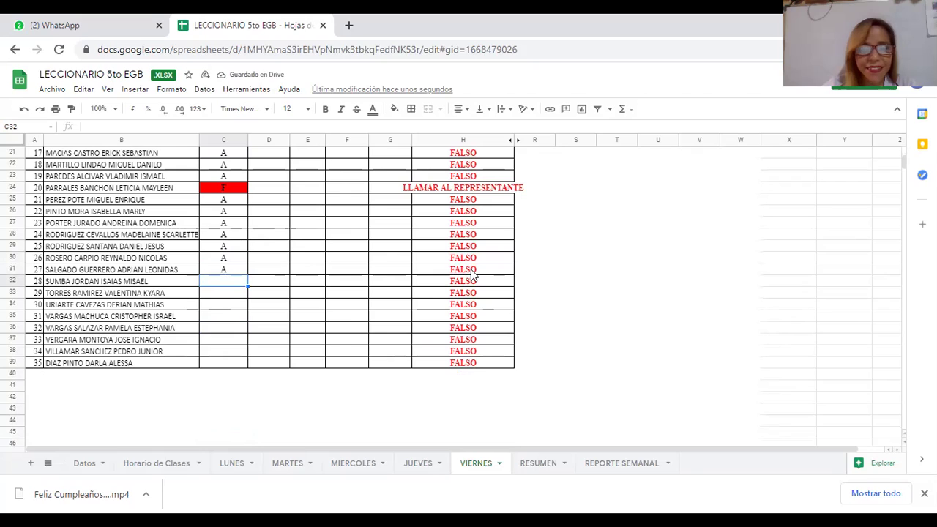
text(A)
key(Return)
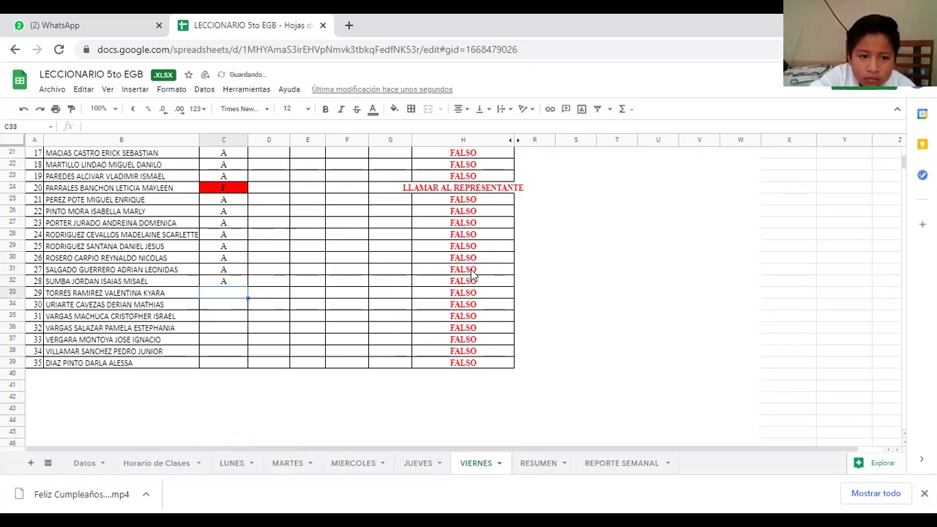
text(A)
key(Return)
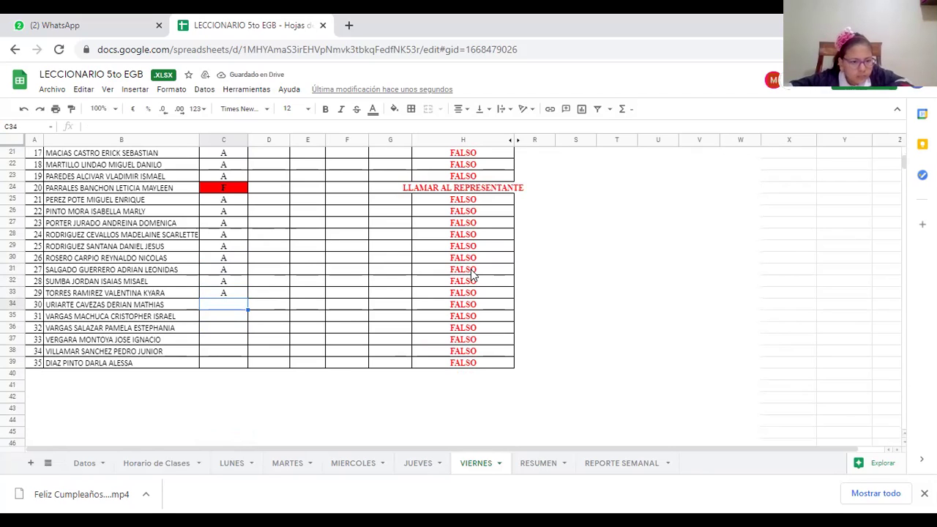
Enter A in the MANA column for students 30 to 32 (C34:C36)
text(A)
key(Return)
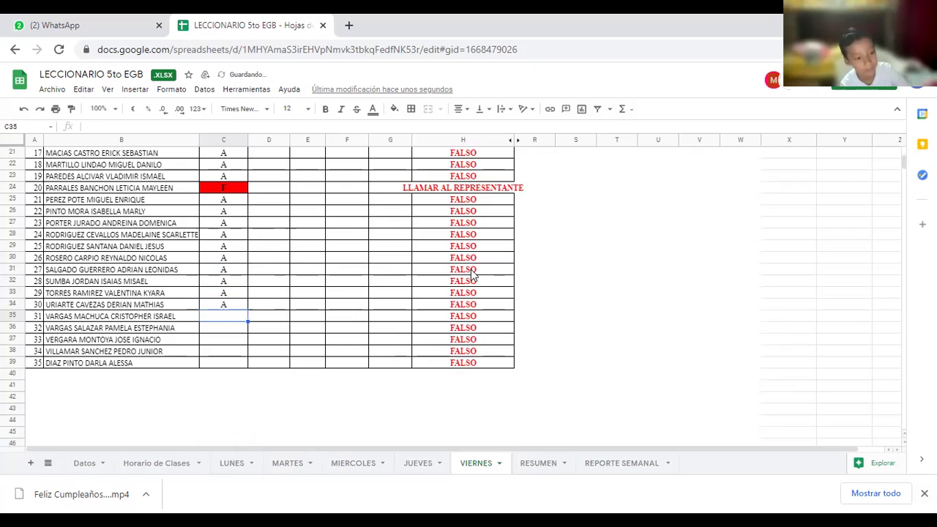
text(A)
key(Return)
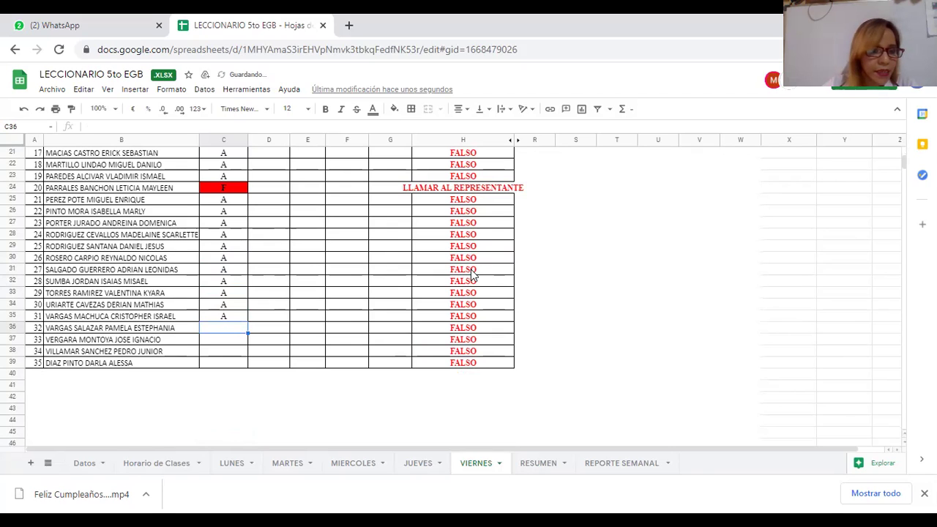
key(Down)
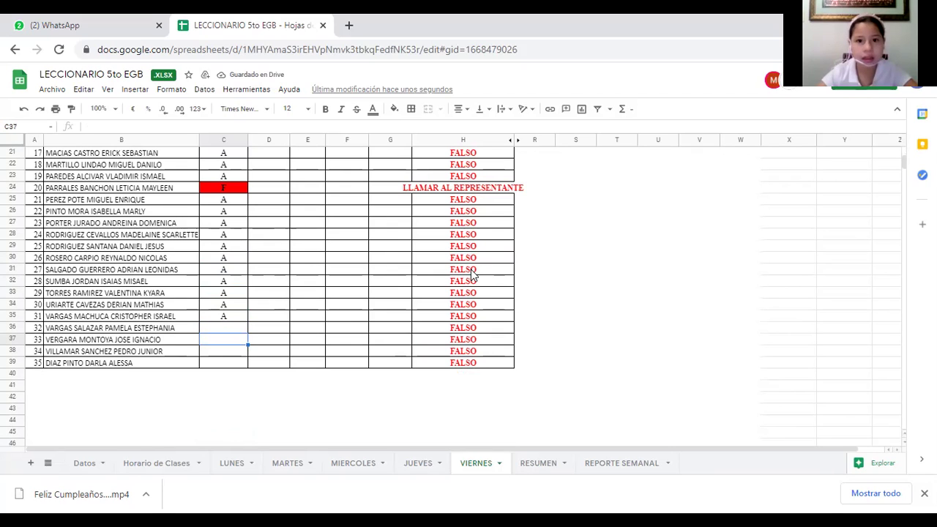
key(Up)
text(A)
key(Return)
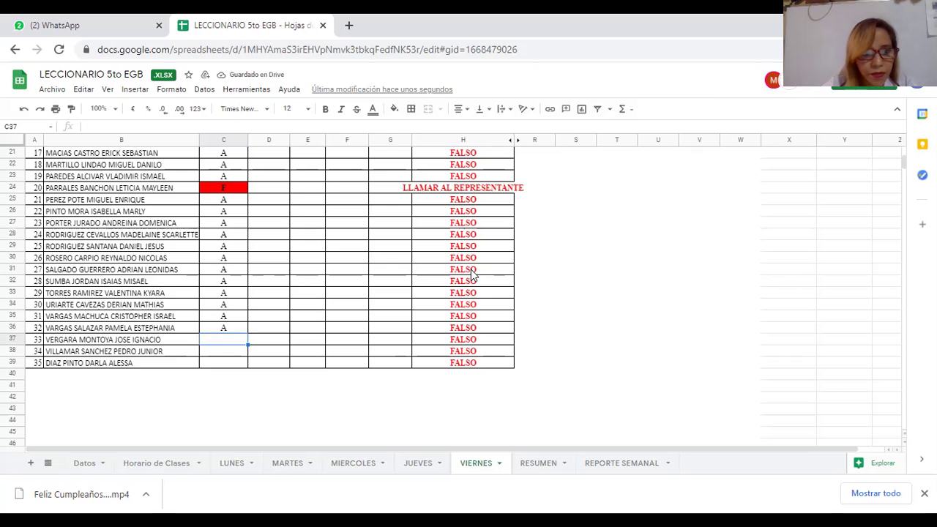
Enter A in the MANA column for students 33 to 35 (C37:C39)
text(A)
key(Return)
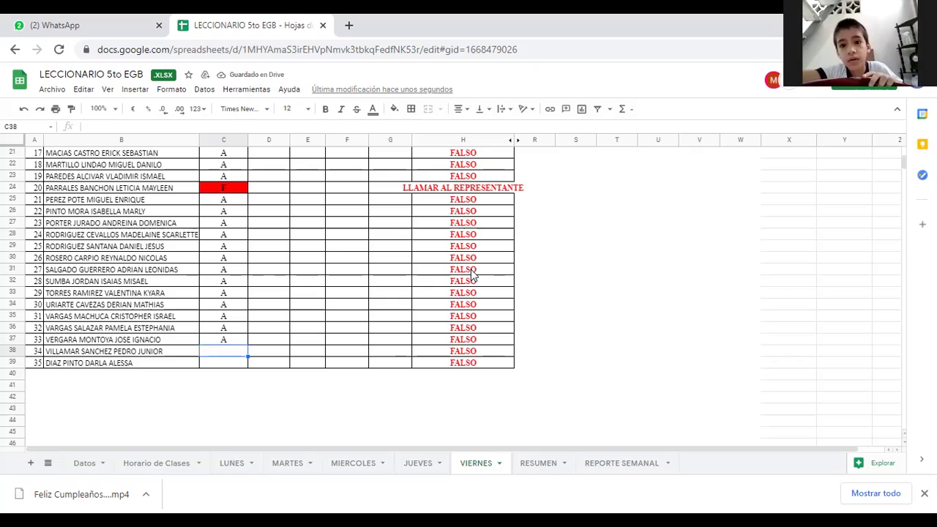
text(A)
key(Return)
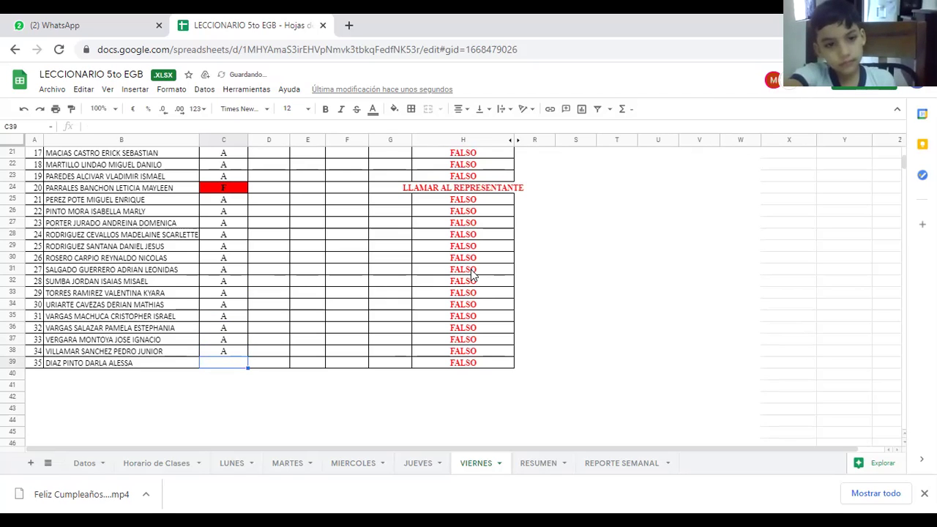
text(A)
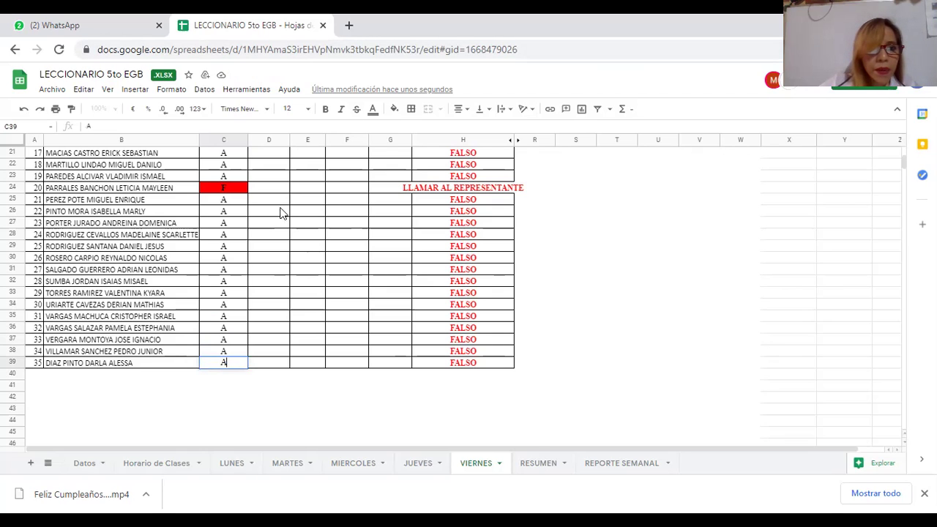
scroll(235, 202, up, 6)
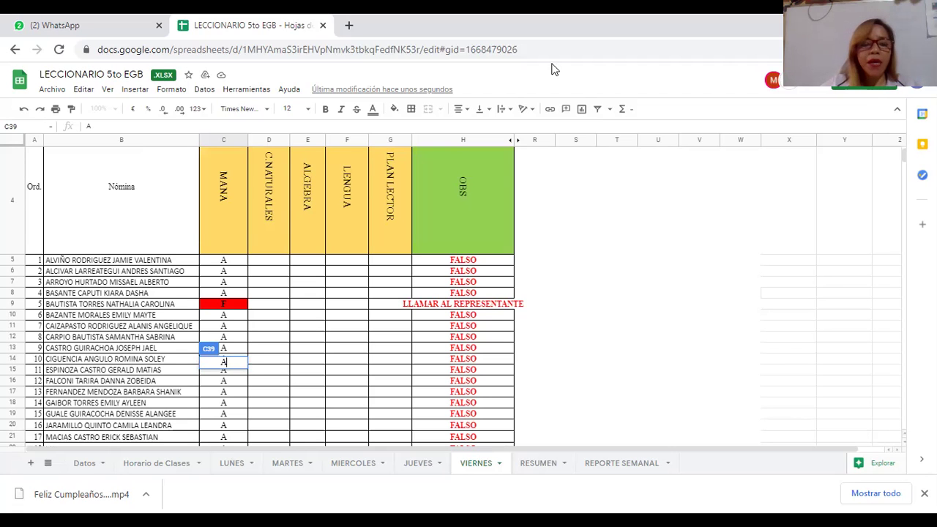
Switch to the class slideshow and play the "Feliz Cumple!" birthday video on slide 7
key(alt+s)
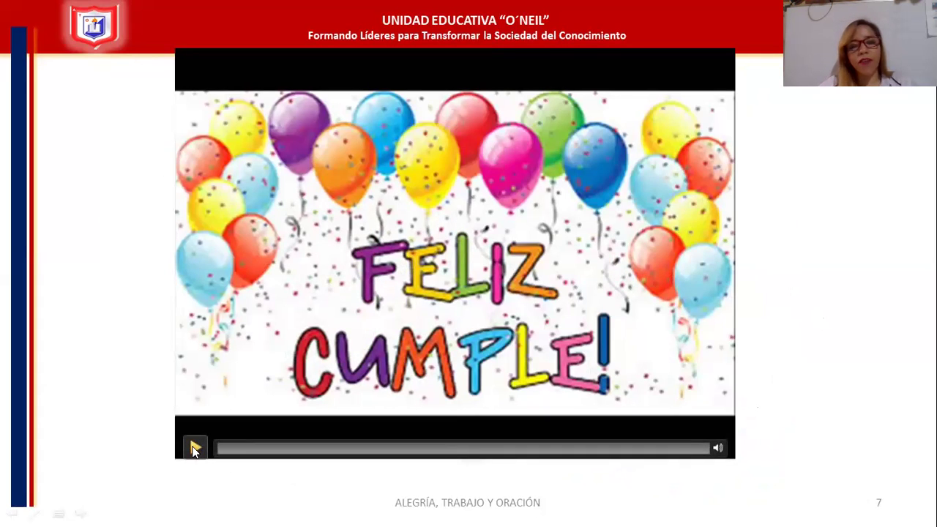
click(194, 450)
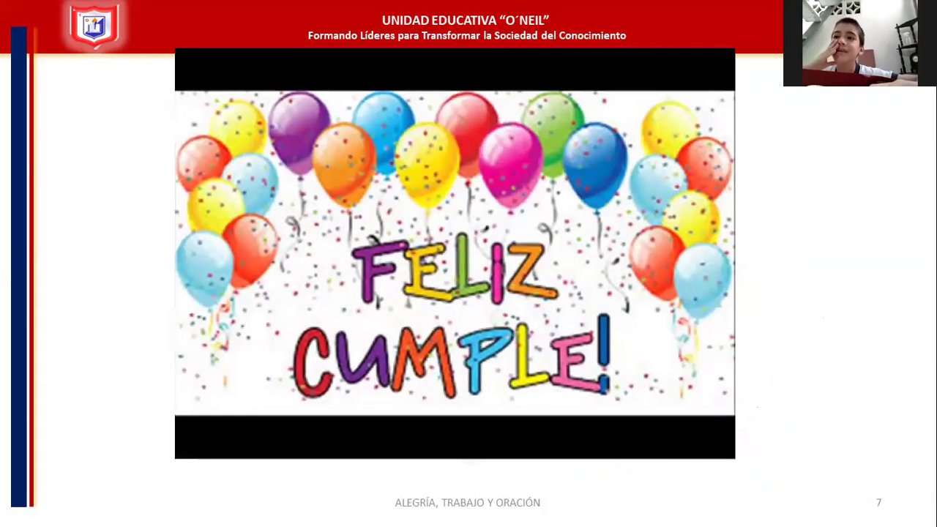
click(195, 448)
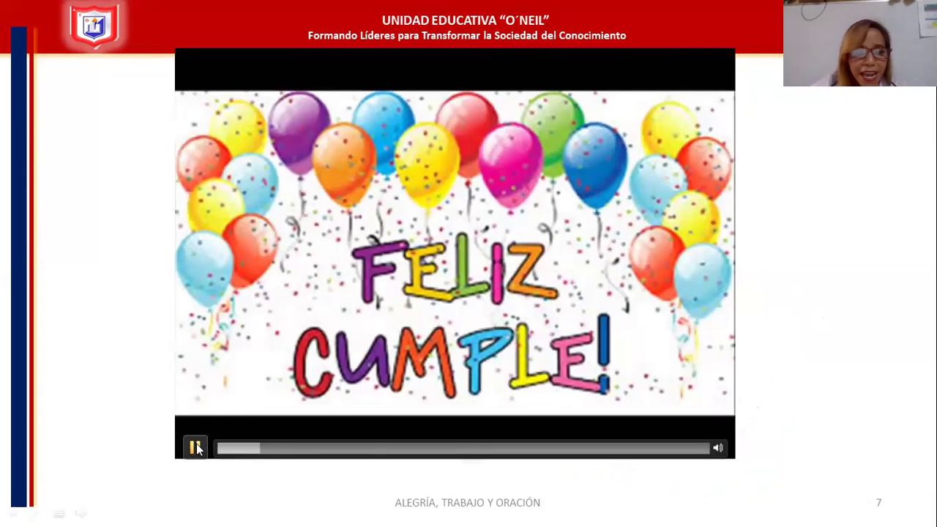